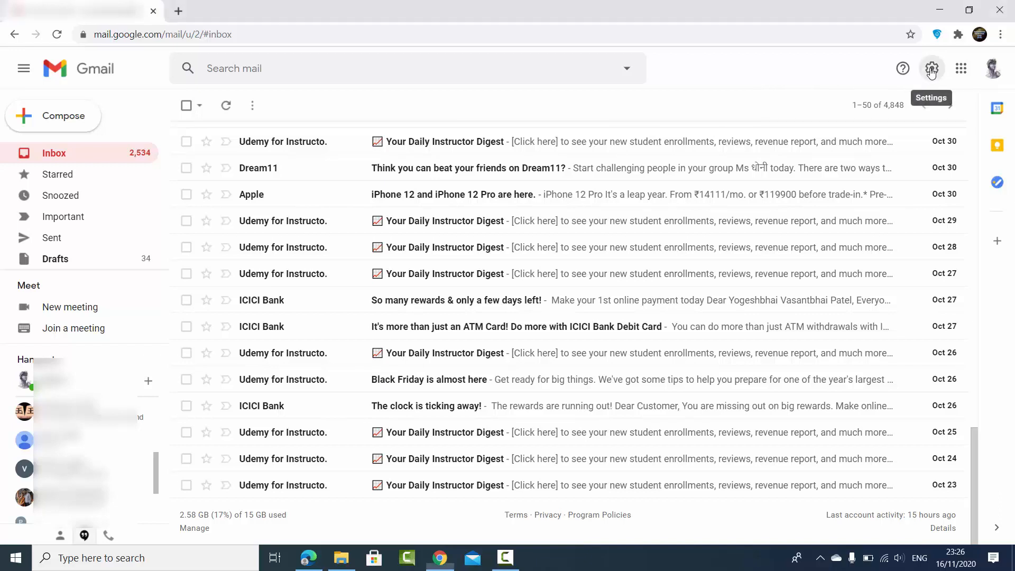
- Open the full mail settings and go to the Signature section of the General settings
{"action": "left_click", "coordinate": [931, 70]}
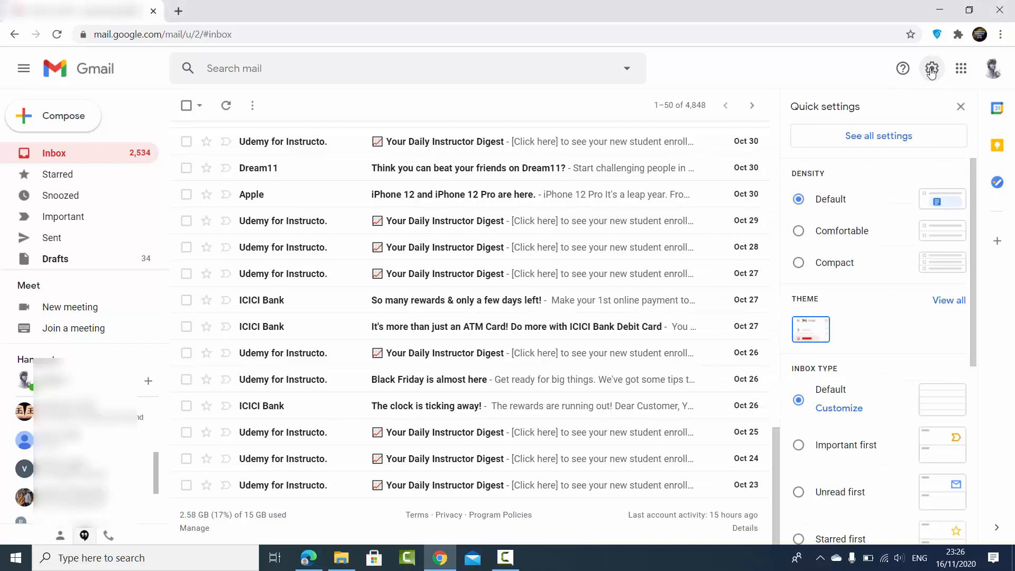
{"action": "left_click", "coordinate": [855, 140]}
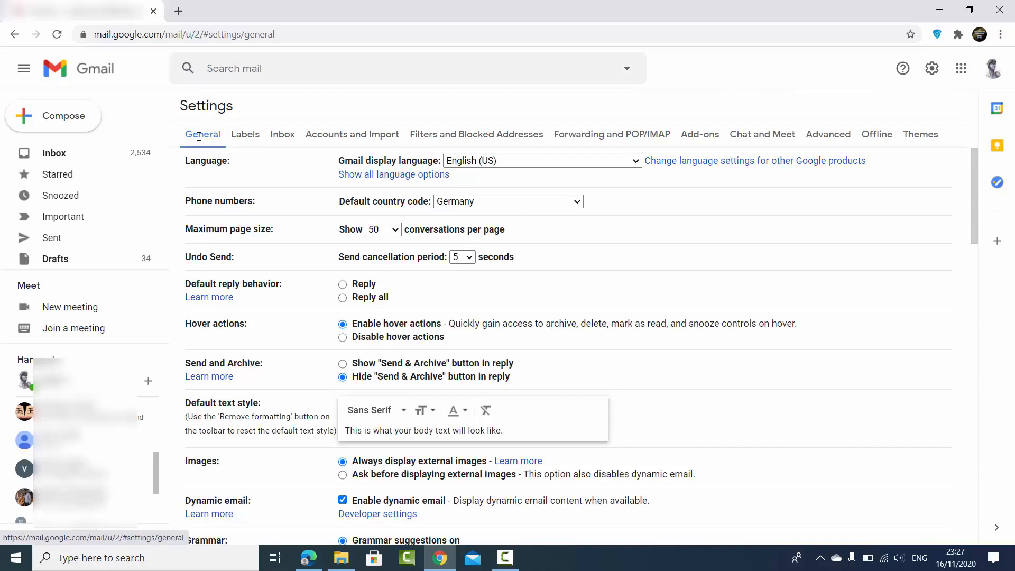
{"action": "scroll", "coordinate": [310, 201], "scroll_direction": "down", "scroll_amount": 6}
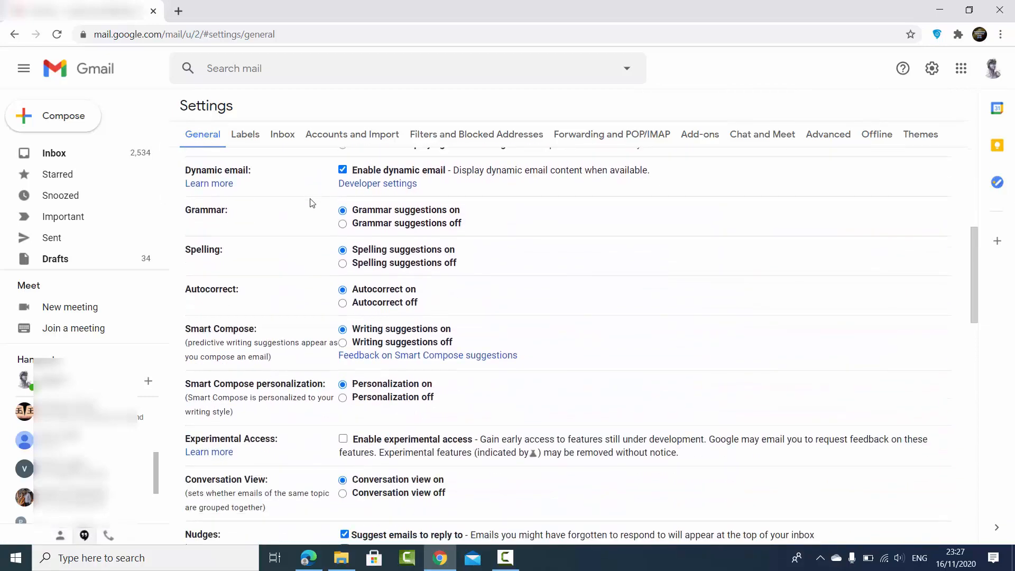
{"action": "scroll", "coordinate": [312, 203], "scroll_direction": "down", "scroll_amount": 9}
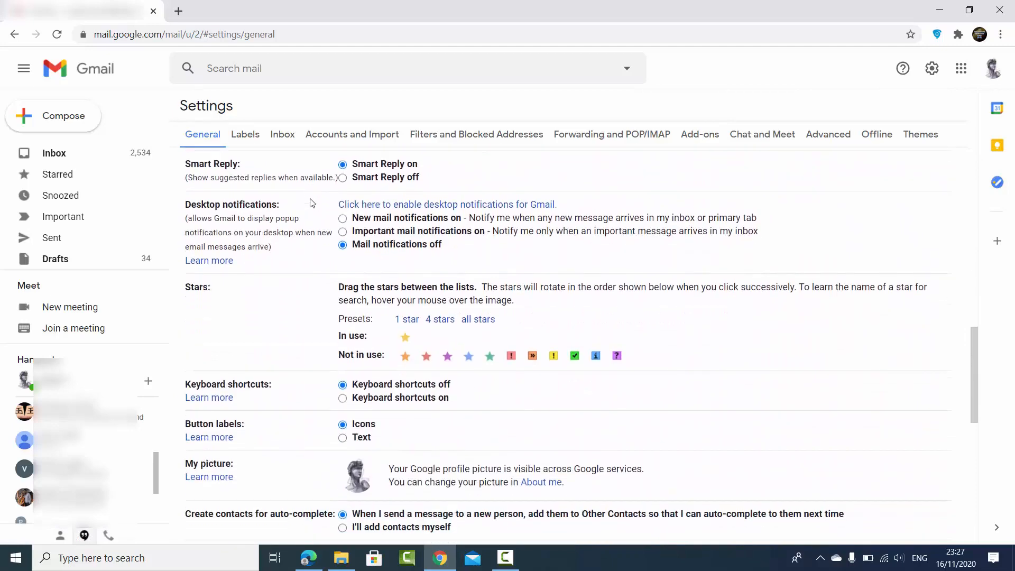
{"action": "scroll", "coordinate": [311, 203], "scroll_direction": "down", "scroll_amount": 6}
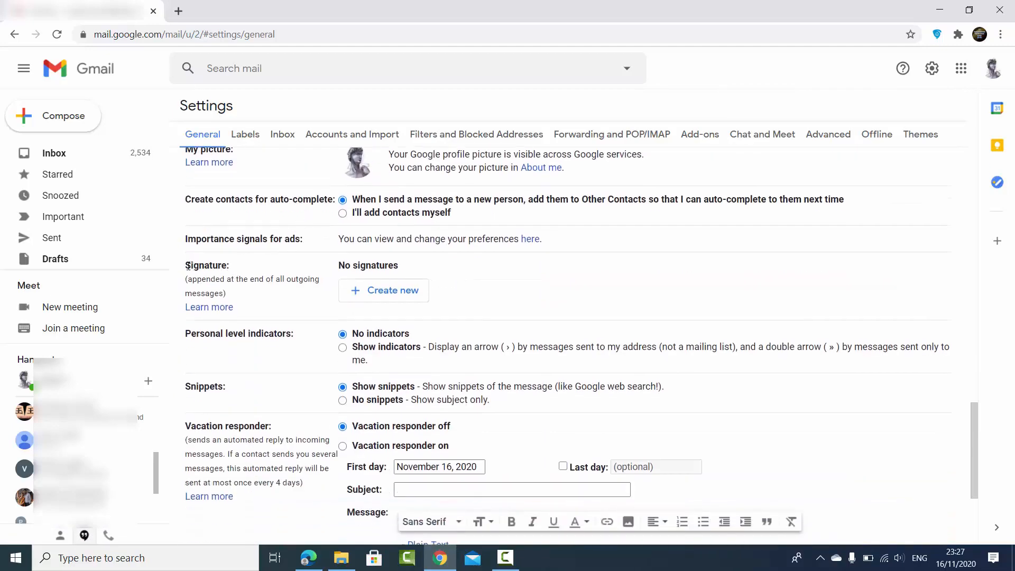
{"action": "left_click_drag", "start_coordinate": [187, 266], "coordinate": [233, 271]}
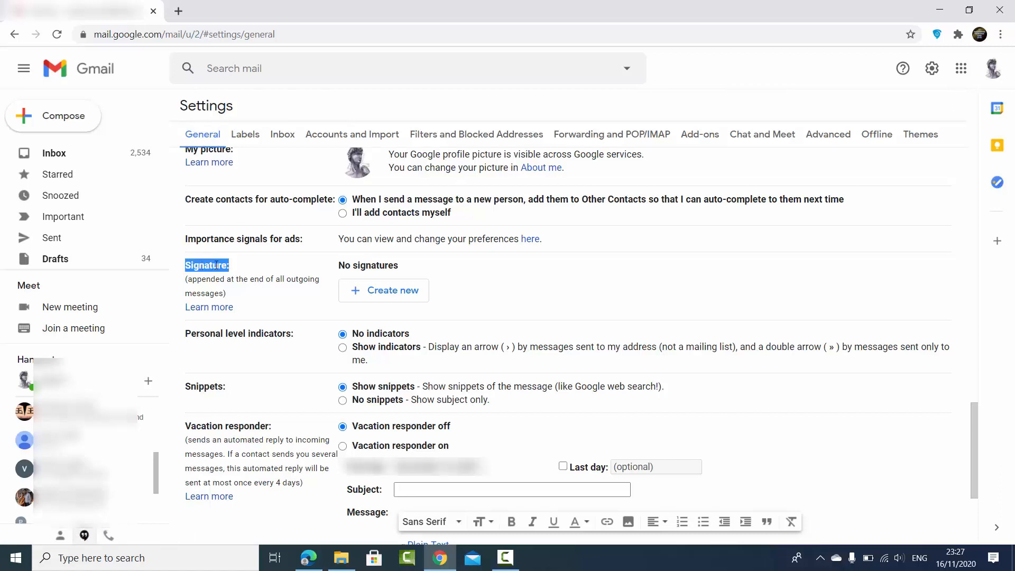
- Create a new signature named "codebind"
{"action": "left_click", "coordinate": [372, 296]}
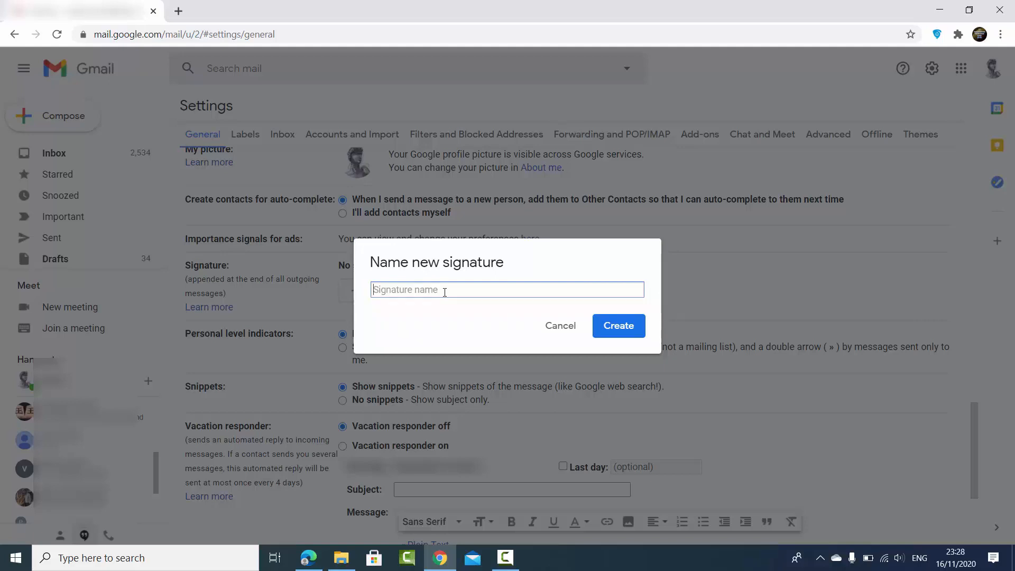
{"action": "type", "text": "codebind"}
{"action": "left_click", "coordinate": [618, 333]}
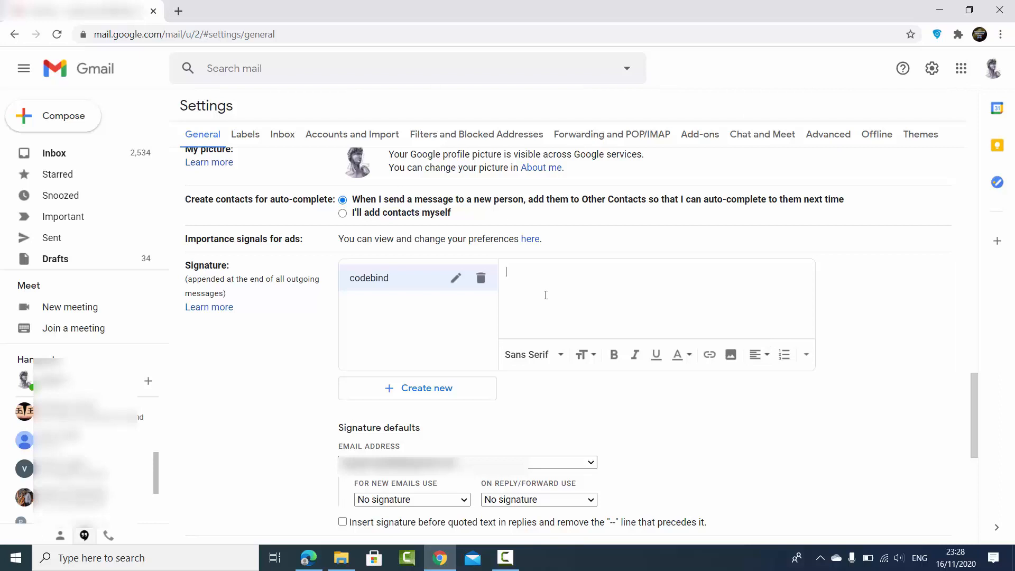
- Enter "Codebind.com" as the signature text and make it bold
{"action": "type", "text": "debind.com"}
{"action": "double_click", "coordinate": [543, 271]}
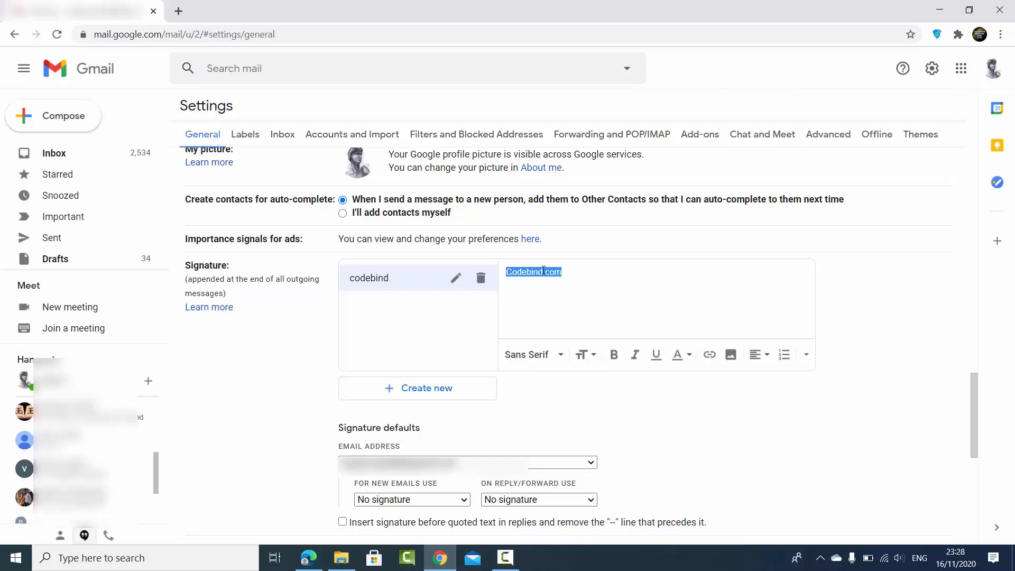
{"action": "left_click", "coordinate": [614, 356]}
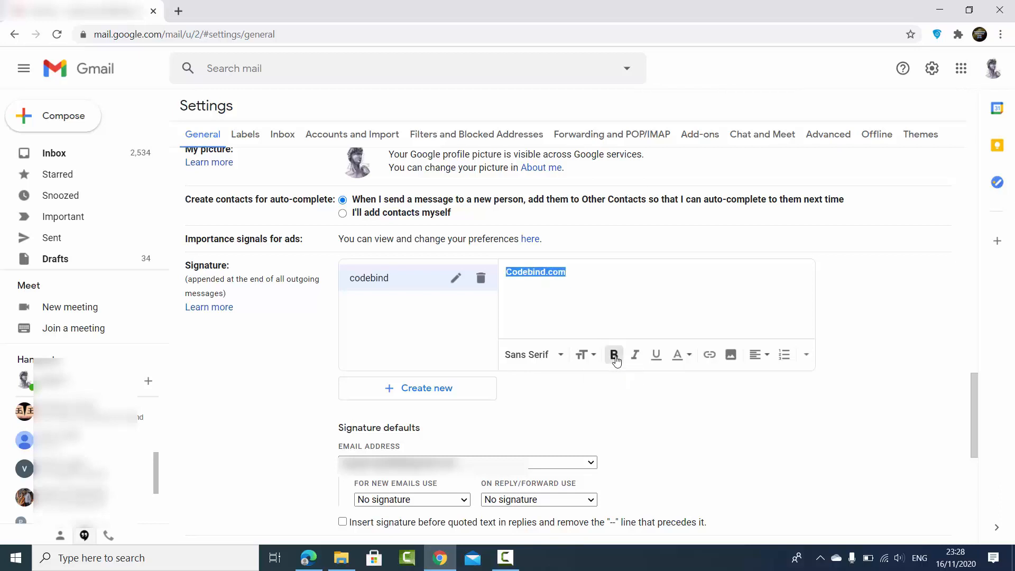
{"action": "left_click", "coordinate": [605, 281]}
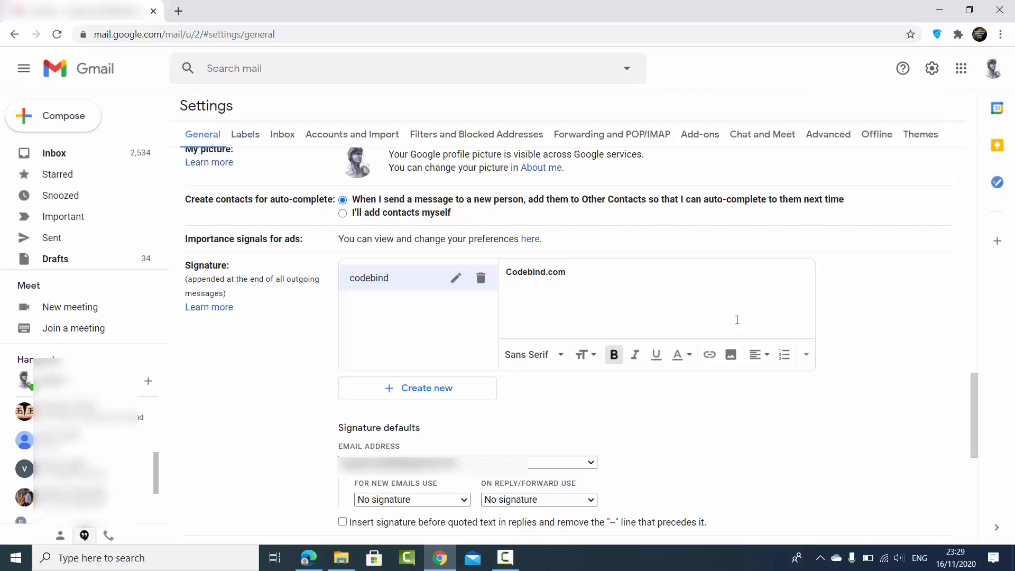
- Replace the whole signature text with the copied business signature template and check its contents
{"action": "left_click_drag", "start_coordinate": [506, 272], "coordinate": [567, 272]}
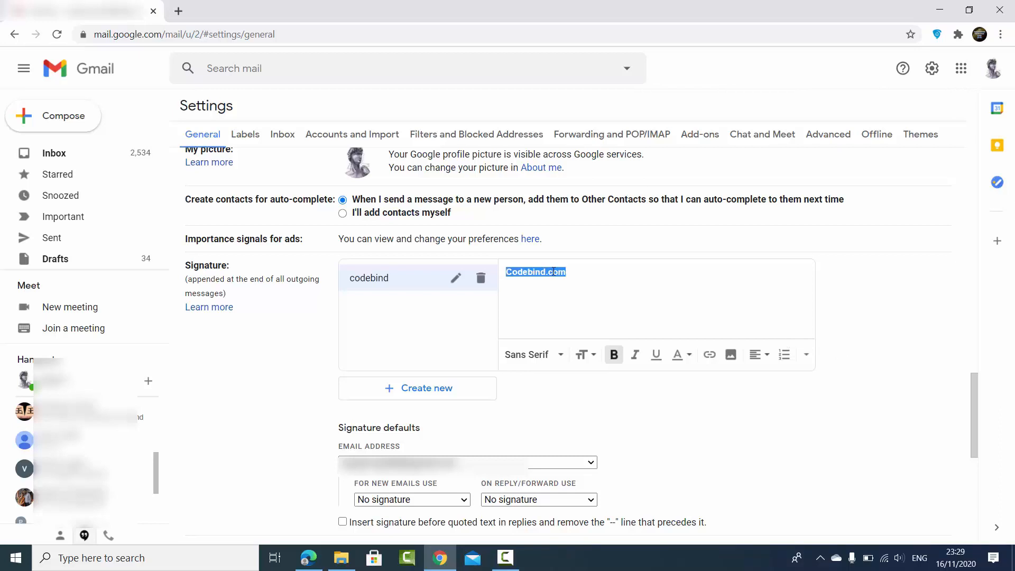
{"action": "key", "text": "ctrl+v"}
{"action": "scroll", "coordinate": [668, 300], "scroll_direction": "up", "scroll_amount": 5}
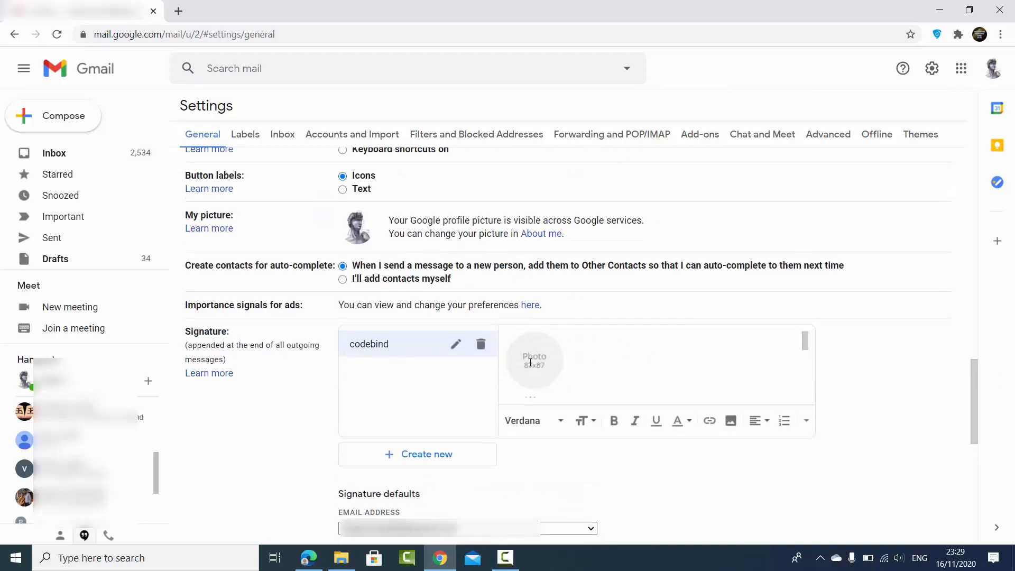
{"action": "scroll", "coordinate": [587, 370], "scroll_direction": "down", "scroll_amount": 4}
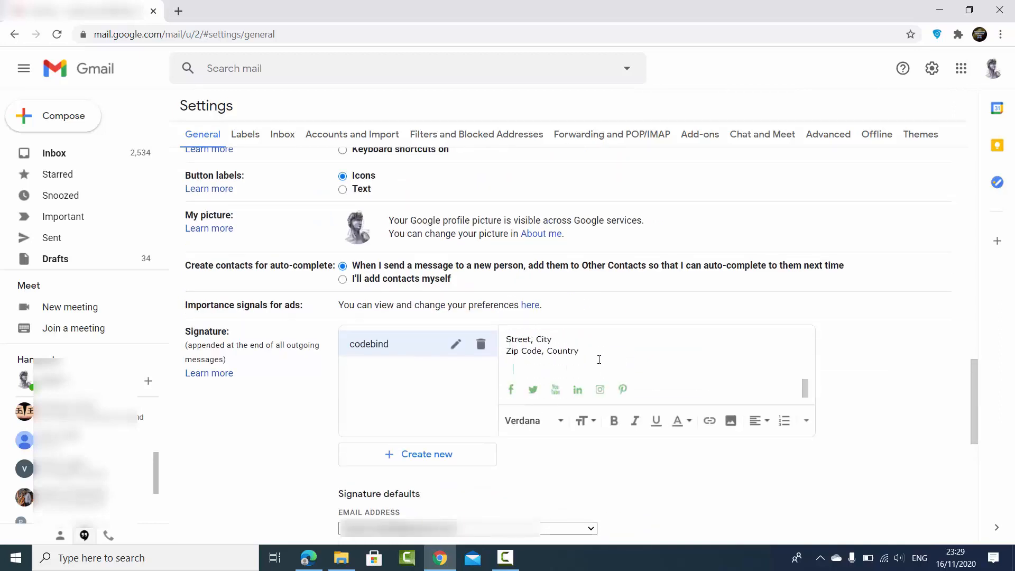
{"action": "scroll", "coordinate": [531, 369], "scroll_direction": "up", "scroll_amount": 5}
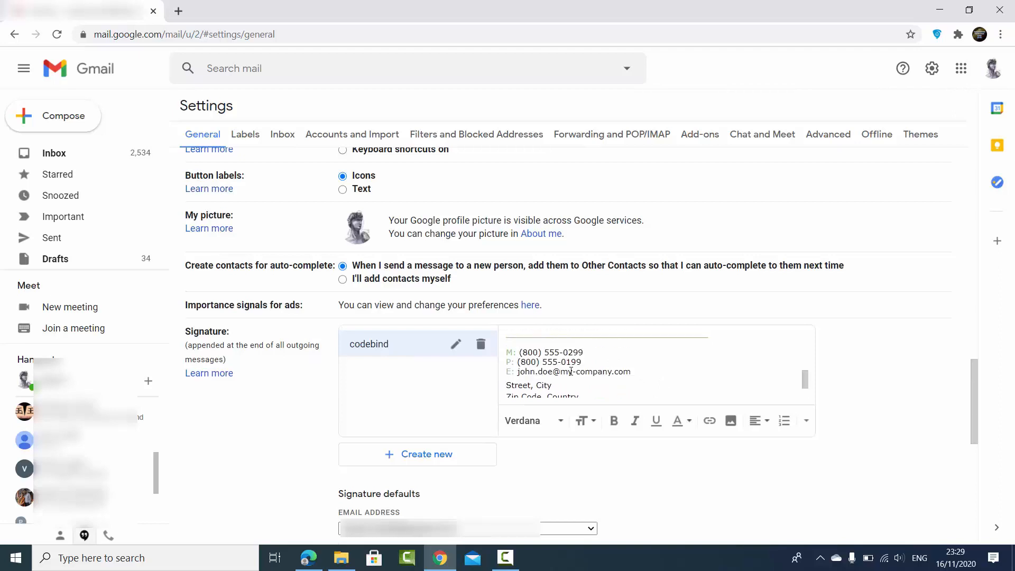
- Replace the template's photo placeholder with the Programming Knowledge Hindi logo image and set its size to Small
{"action": "left_click", "coordinate": [582, 367]}
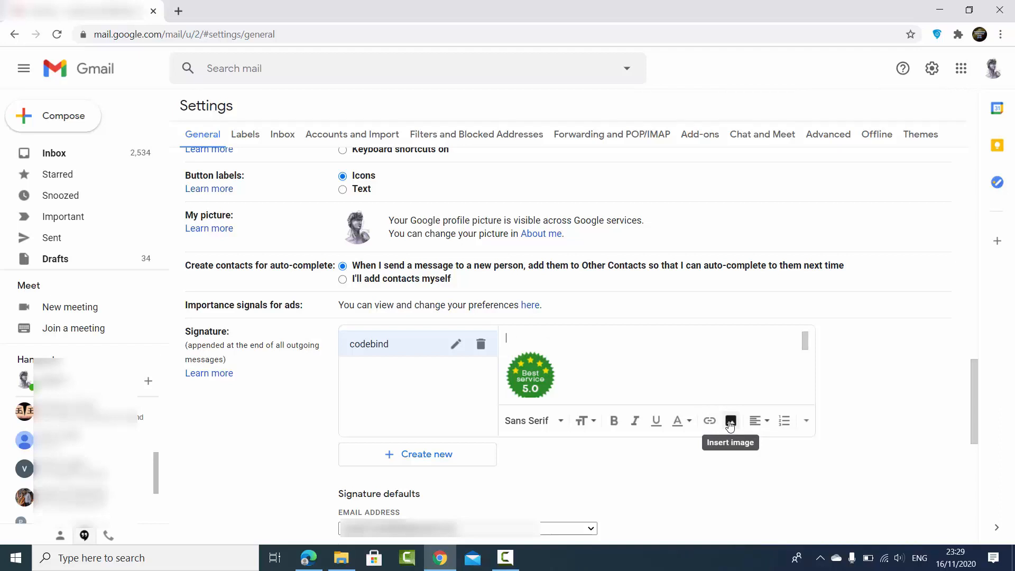
{"action": "left_click", "coordinate": [730, 421]}
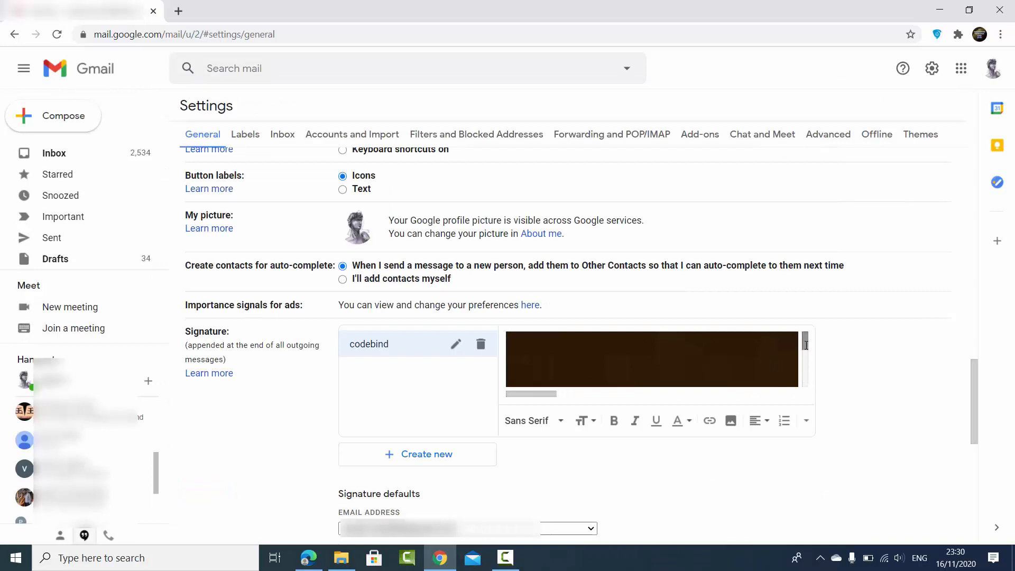
{"action": "left_click_drag", "start_coordinate": [806, 350], "coordinate": [808, 353]}
{"action": "left_click", "coordinate": [681, 352]}
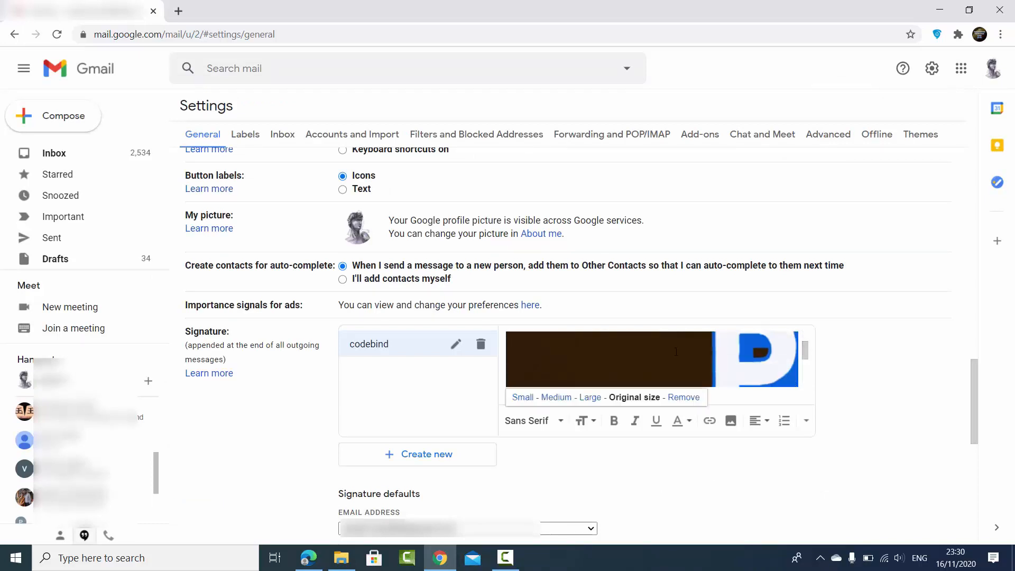
{"action": "left_click", "coordinate": [519, 397]}
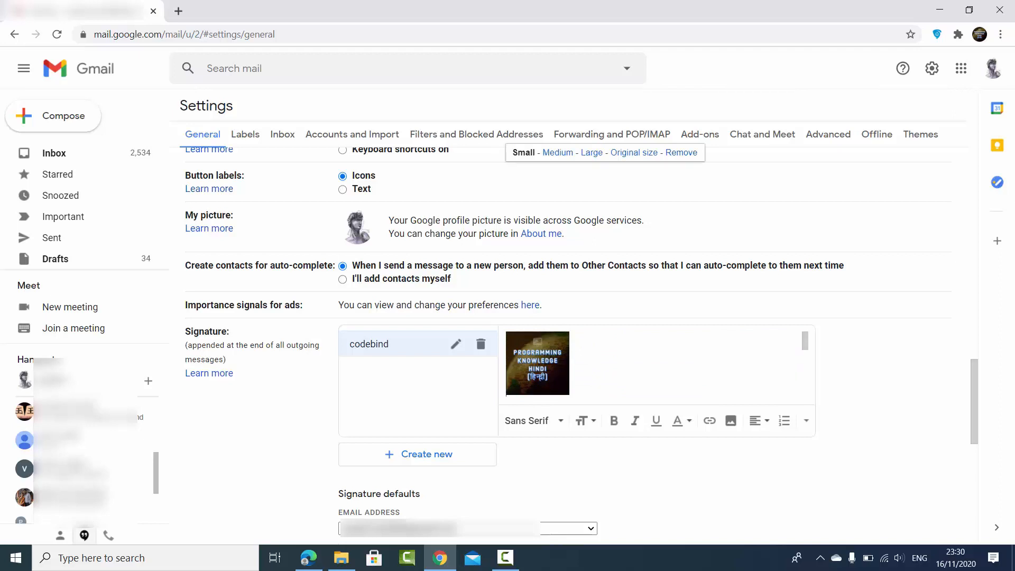
{"action": "left_click", "coordinate": [605, 355]}
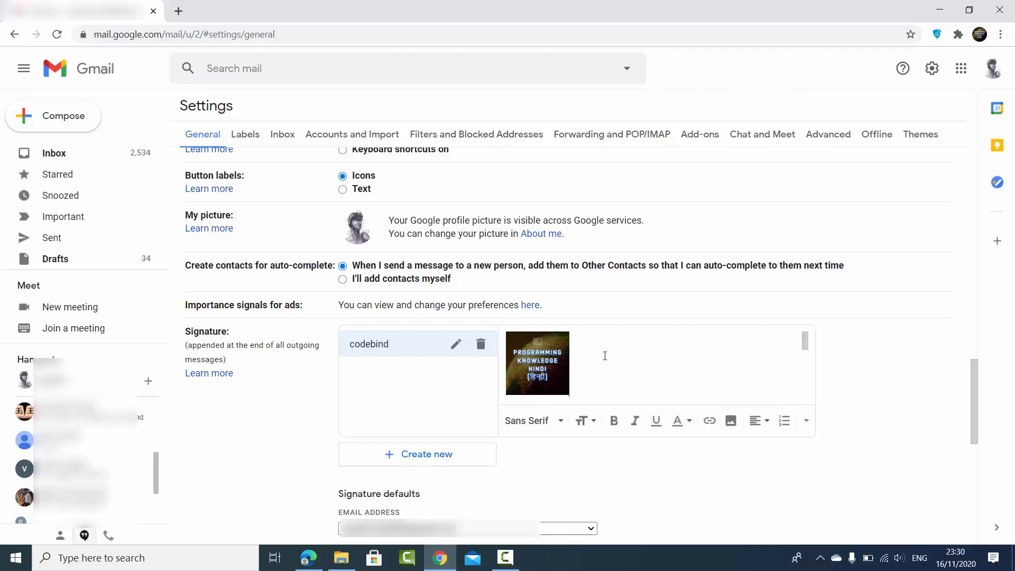
- Enable inserting the signature before quoted text in replies, removing the "--" line that precedes it
{"action": "scroll", "coordinate": [605, 356], "scroll_direction": "down", "scroll_amount": 5}
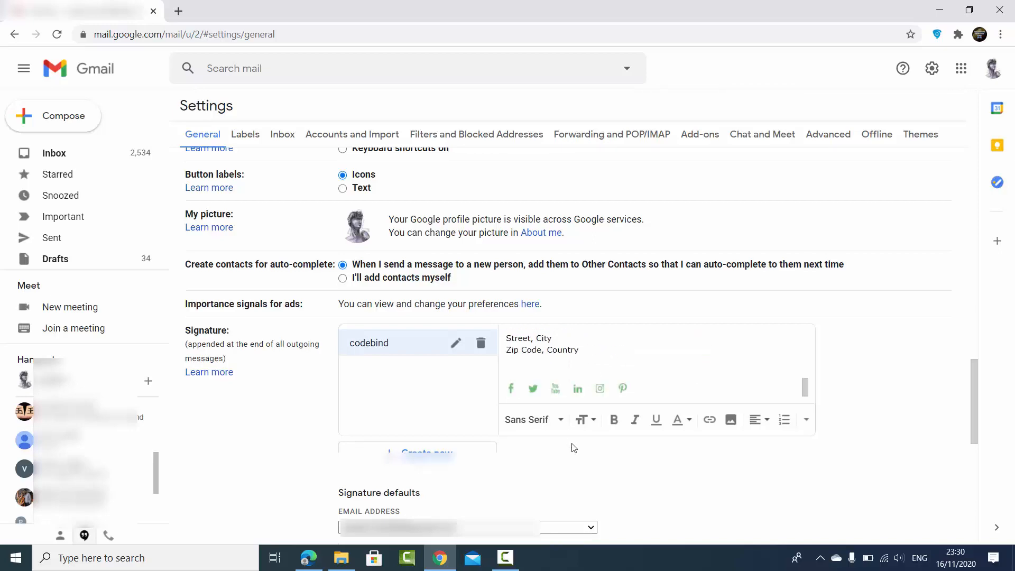
{"action": "scroll", "coordinate": [573, 447], "scroll_direction": "down", "scroll_amount": 1}
{"action": "scroll", "coordinate": [622, 429], "scroll_direction": "down", "scroll_amount": 1}
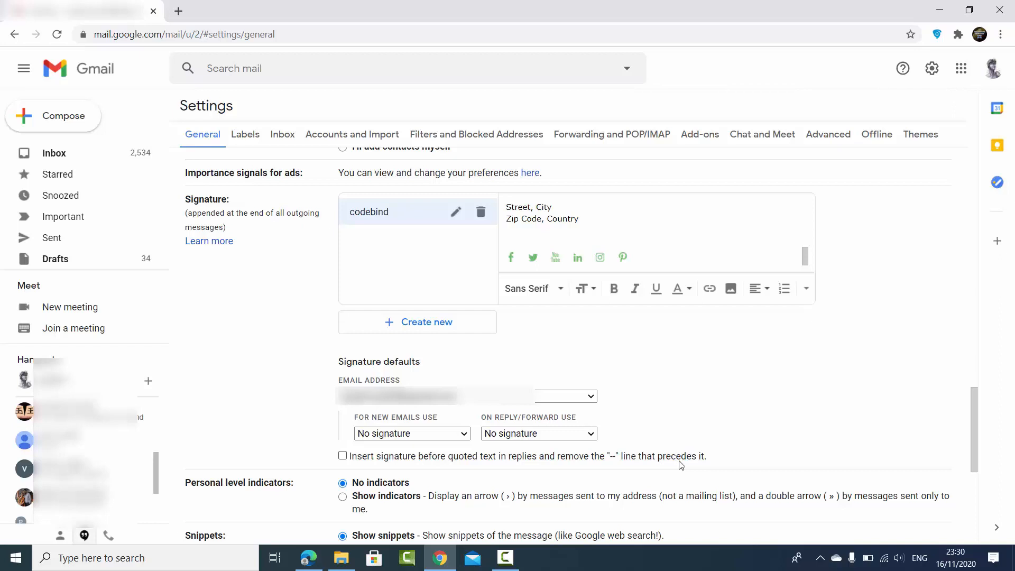
{"action": "left_click", "coordinate": [342, 455]}
- Set codebind as the default signature for new emails and for replies and forwards
{"action": "left_click", "coordinate": [413, 434]}
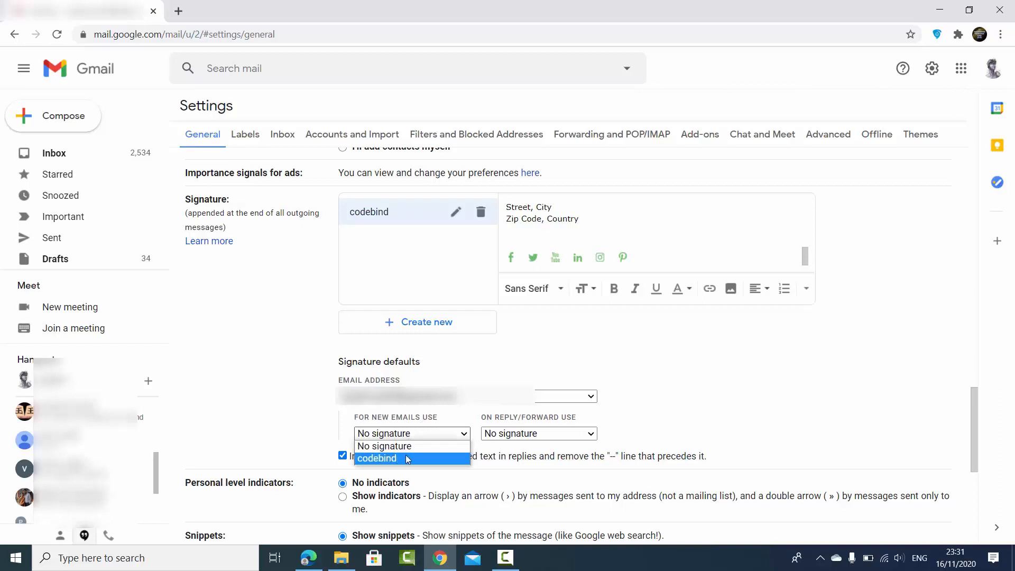
{"action": "left_click", "coordinate": [394, 460]}
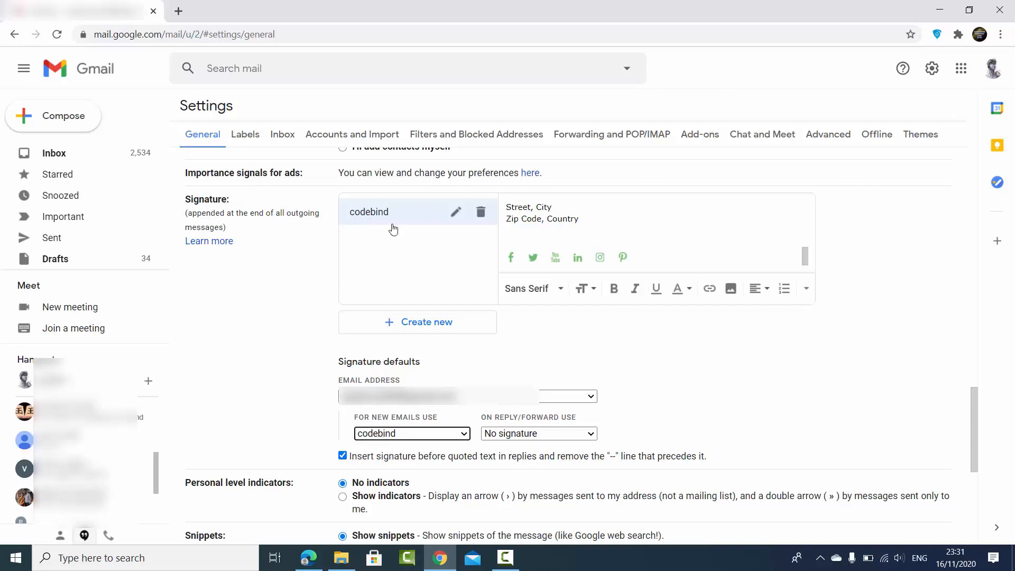
{"action": "left_click", "coordinate": [394, 439]}
{"action": "left_click", "coordinate": [392, 455]}
{"action": "left_click", "coordinate": [537, 434]}
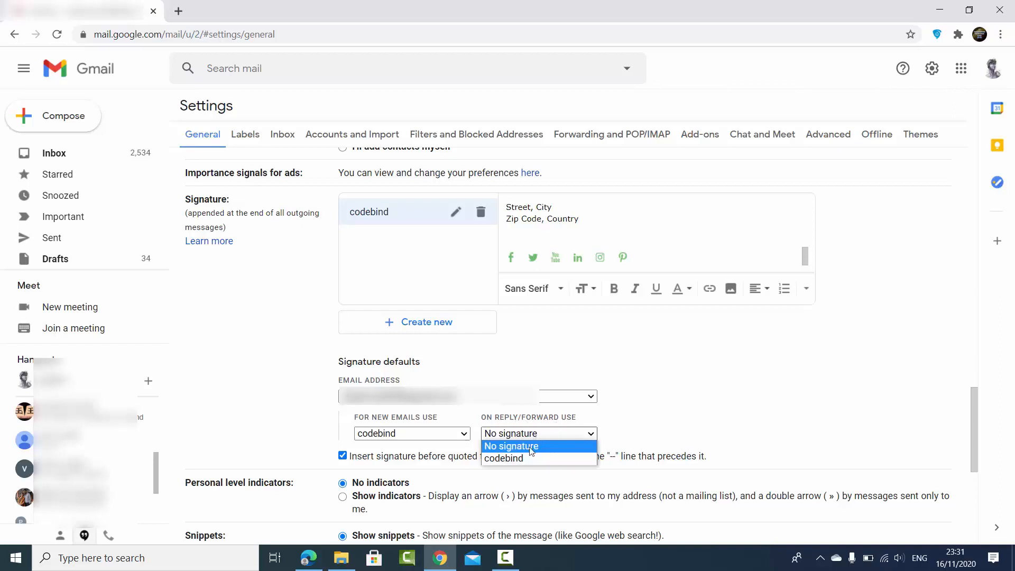
{"action": "left_click", "coordinate": [521, 457]}
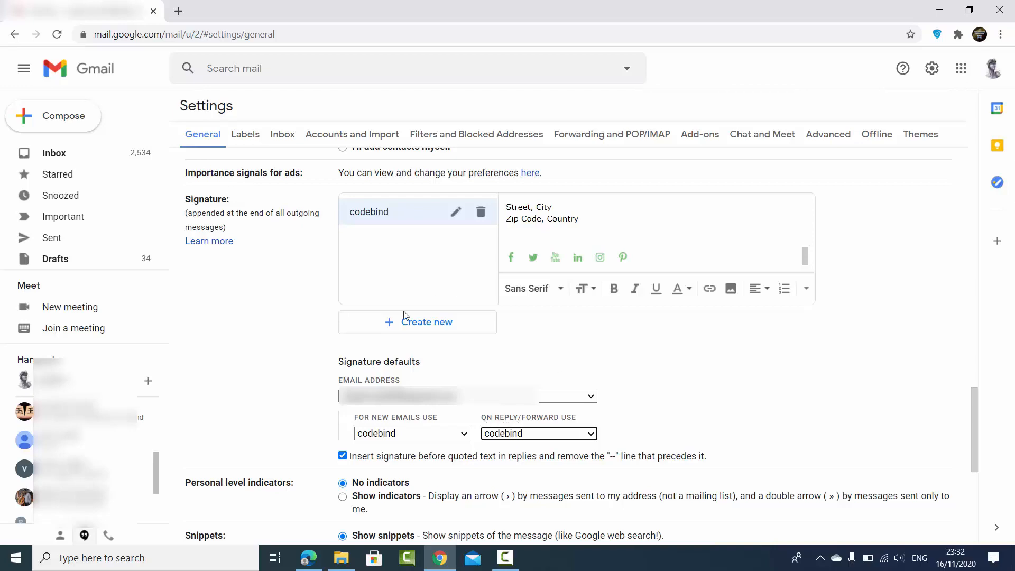
- Save the changed General settings
{"action": "scroll", "coordinate": [528, 338], "scroll_direction": "up", "scroll_amount": 1}
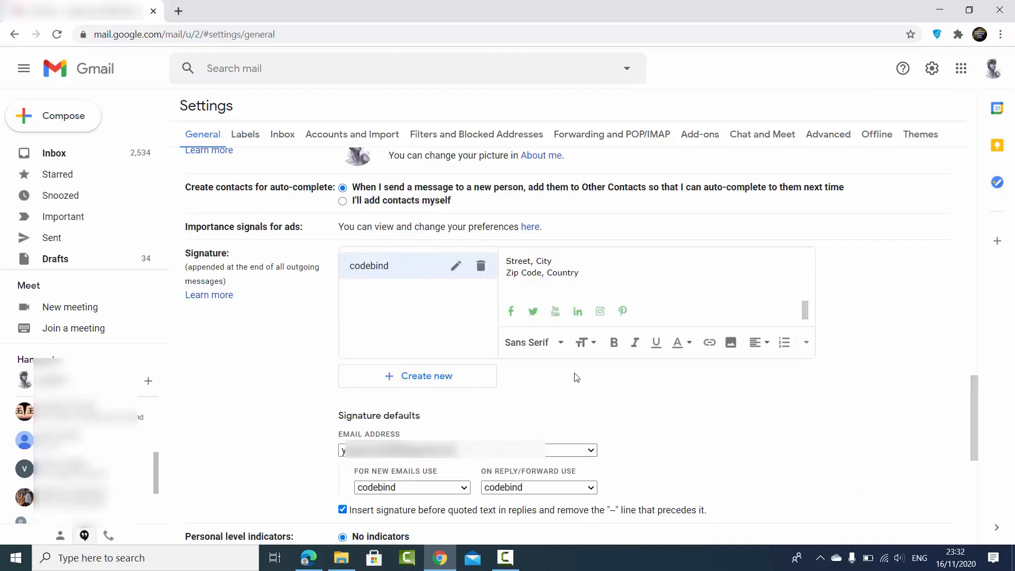
{"action": "scroll", "coordinate": [576, 376], "scroll_direction": "down", "scroll_amount": 5}
{"action": "scroll", "coordinate": [575, 377], "scroll_direction": "down", "scroll_amount": 2}
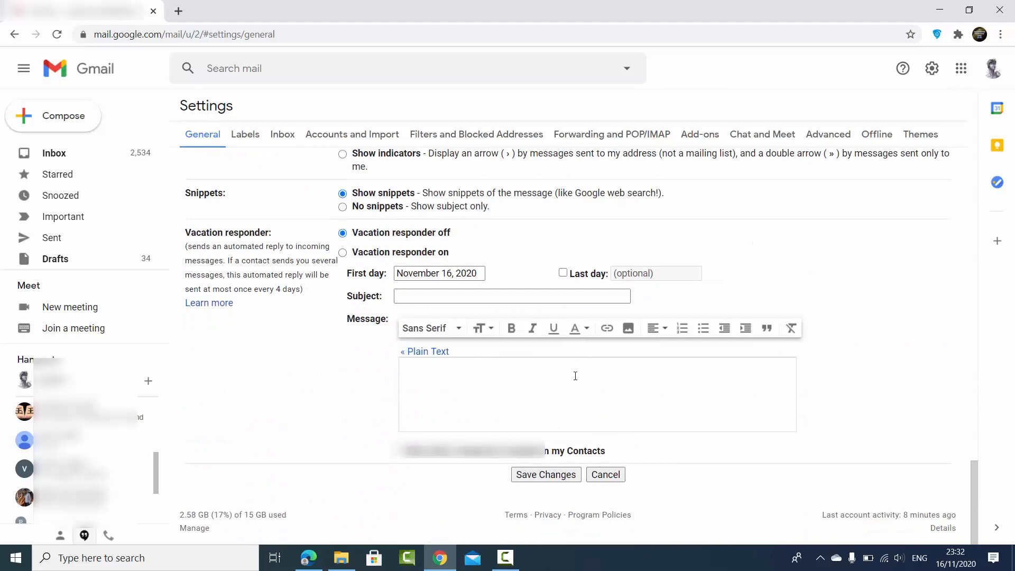
{"action": "left_click", "coordinate": [539, 476]}
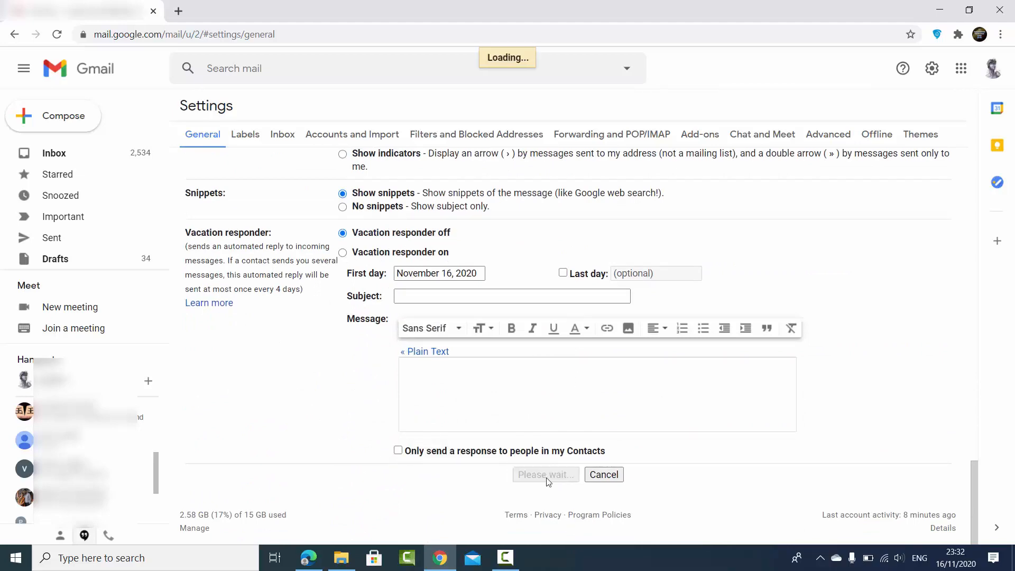
- Start a new email message and look through the signature in its body
{"action": "left_click", "coordinate": [74, 118]}
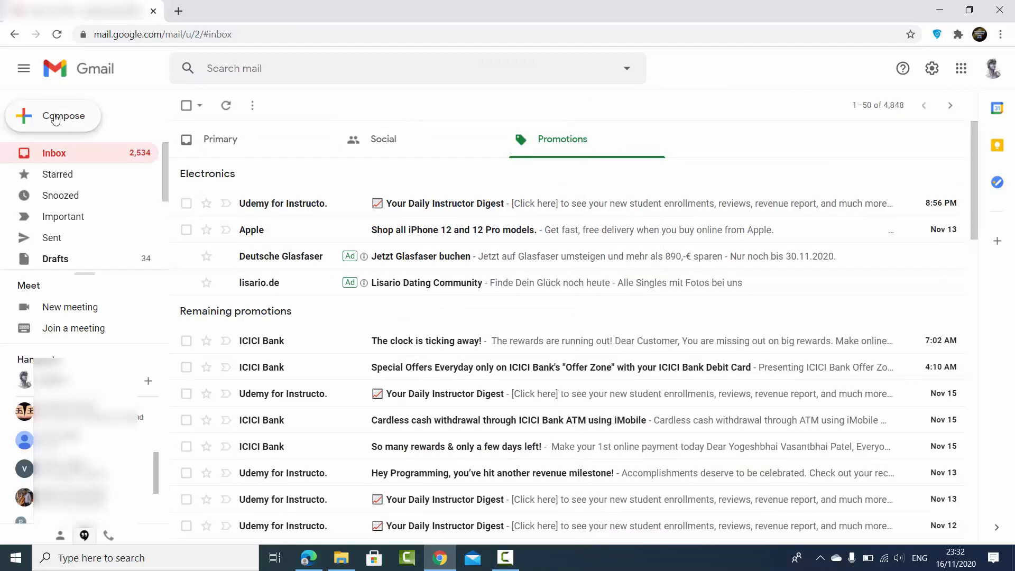
{"action": "left_click", "coordinate": [54, 116]}
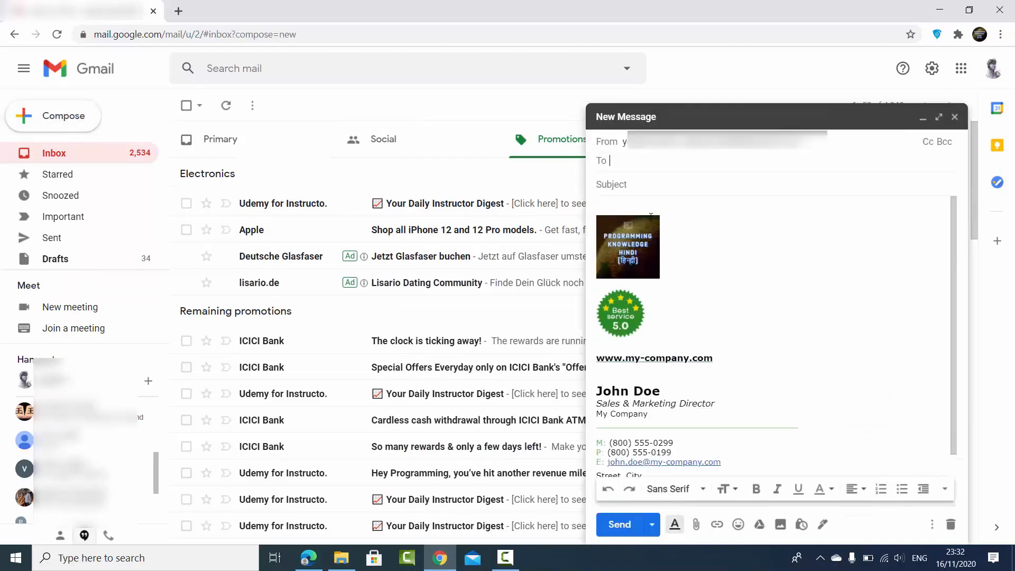
{"action": "left_click", "coordinate": [659, 355]}
{"action": "scroll", "coordinate": [659, 354], "scroll_direction": "down", "scroll_amount": 2}
{"action": "scroll", "coordinate": [658, 348], "scroll_direction": "up", "scroll_amount": 1}
{"action": "scroll", "coordinate": [655, 333], "scroll_direction": "down", "scroll_amount": 1}
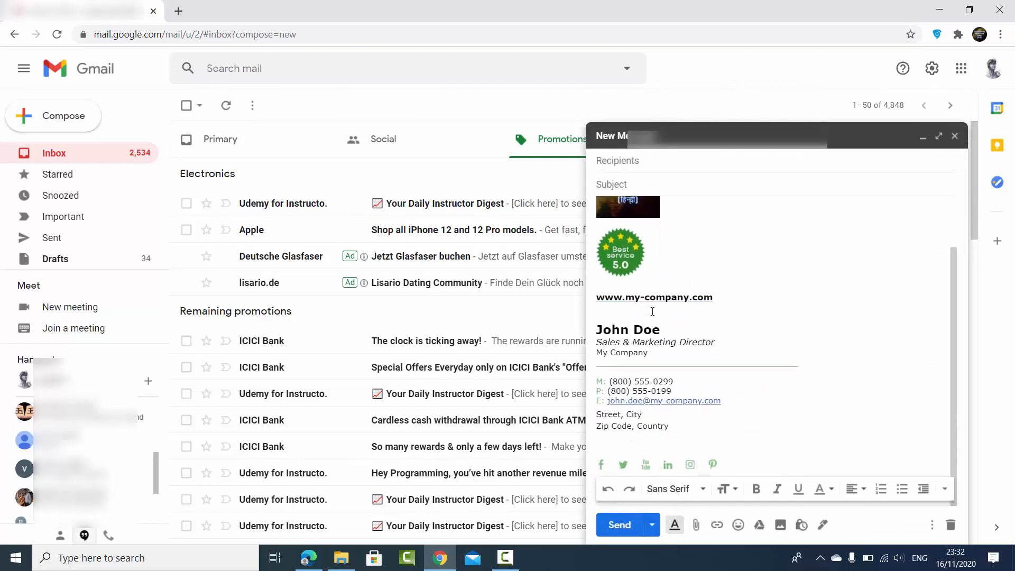
{"action": "scroll", "coordinate": [652, 315], "scroll_direction": "up", "scroll_amount": 1}
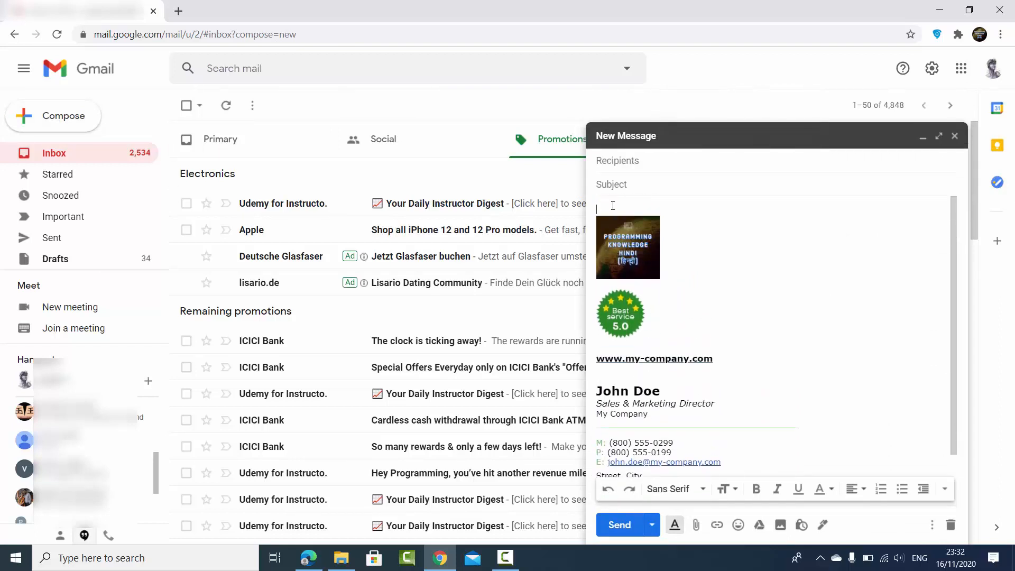
- Write "Hi," and "How are you?" on separate lines above the signature, leave a blank line below, and review the message
{"action": "type", "text": "Hi"}
{"action": "key", "text": "Return"}
{"action": "key", "text": "Return"}
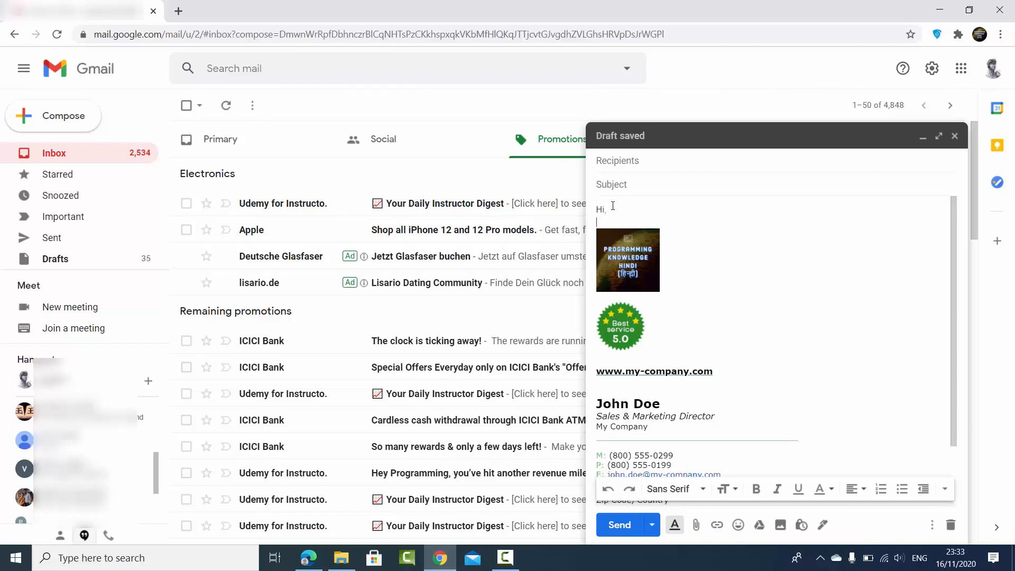
{"action": "type", "text": "How are you?"}
{"action": "key", "text": "Tab"}
{"action": "key", "text": "Tab"}
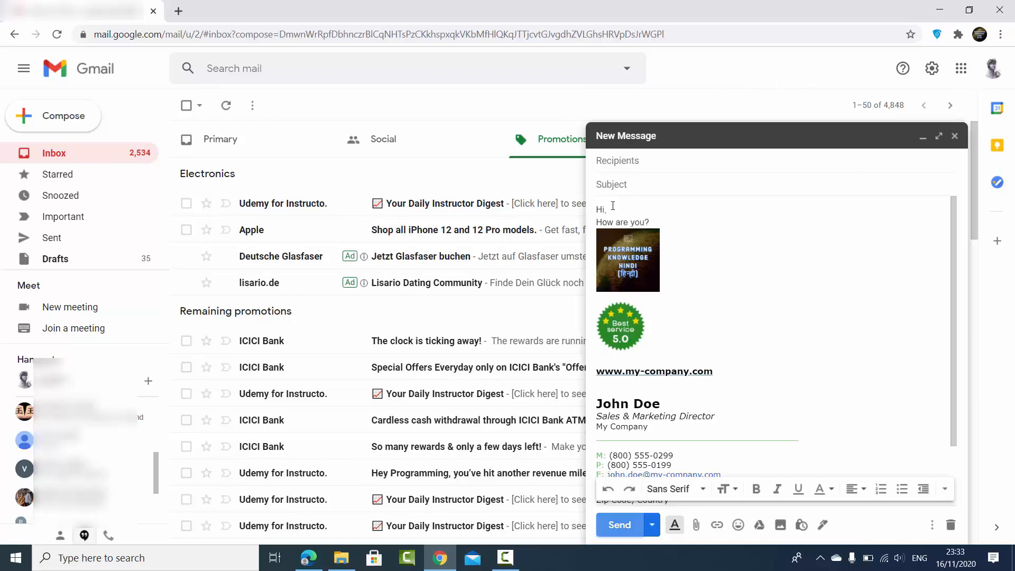
{"action": "key", "text": "Return"}
{"action": "key", "text": "Return"}
{"action": "left_click", "coordinate": [655, 224]}
{"action": "key", "text": "Return"}
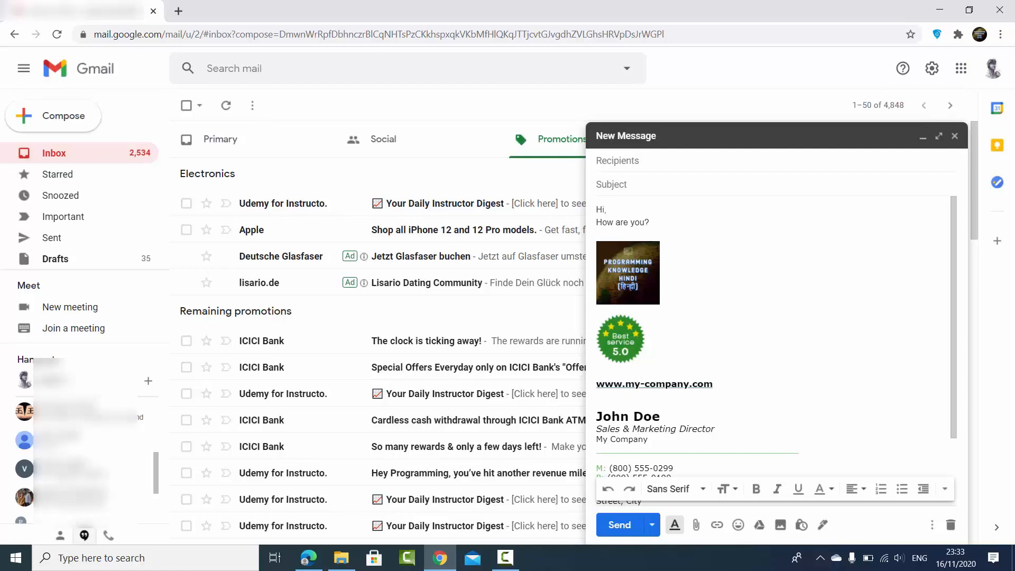
{"action": "scroll", "coordinate": [685, 281], "scroll_direction": "down", "scroll_amount": 2}
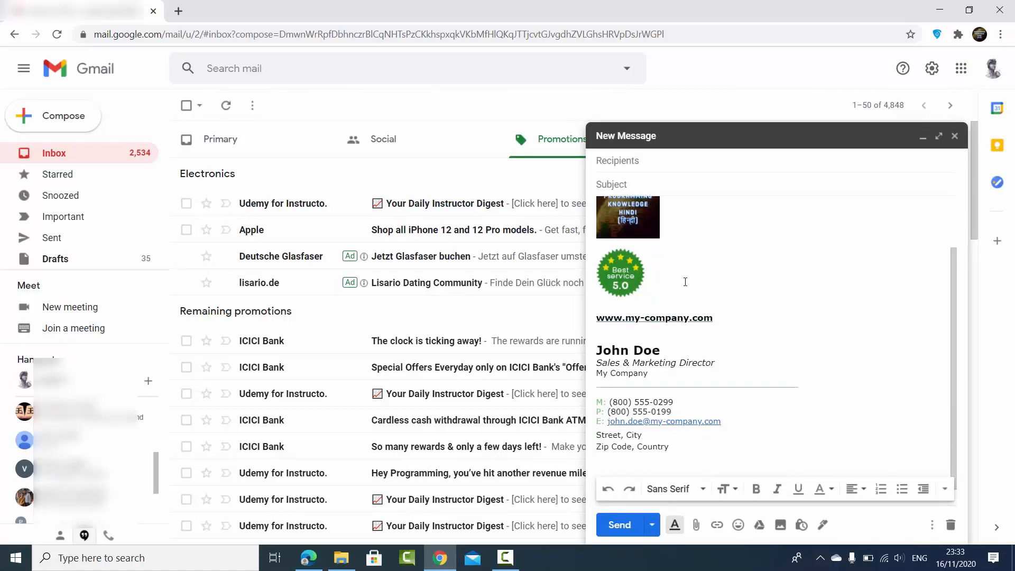
{"action": "scroll", "coordinate": [685, 282], "scroll_direction": "up", "scroll_amount": 2}
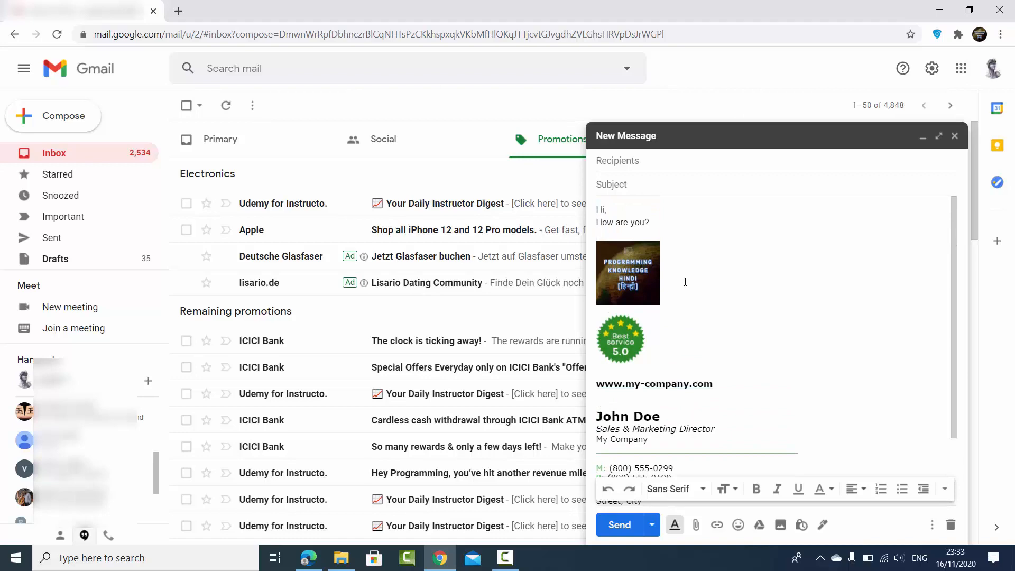